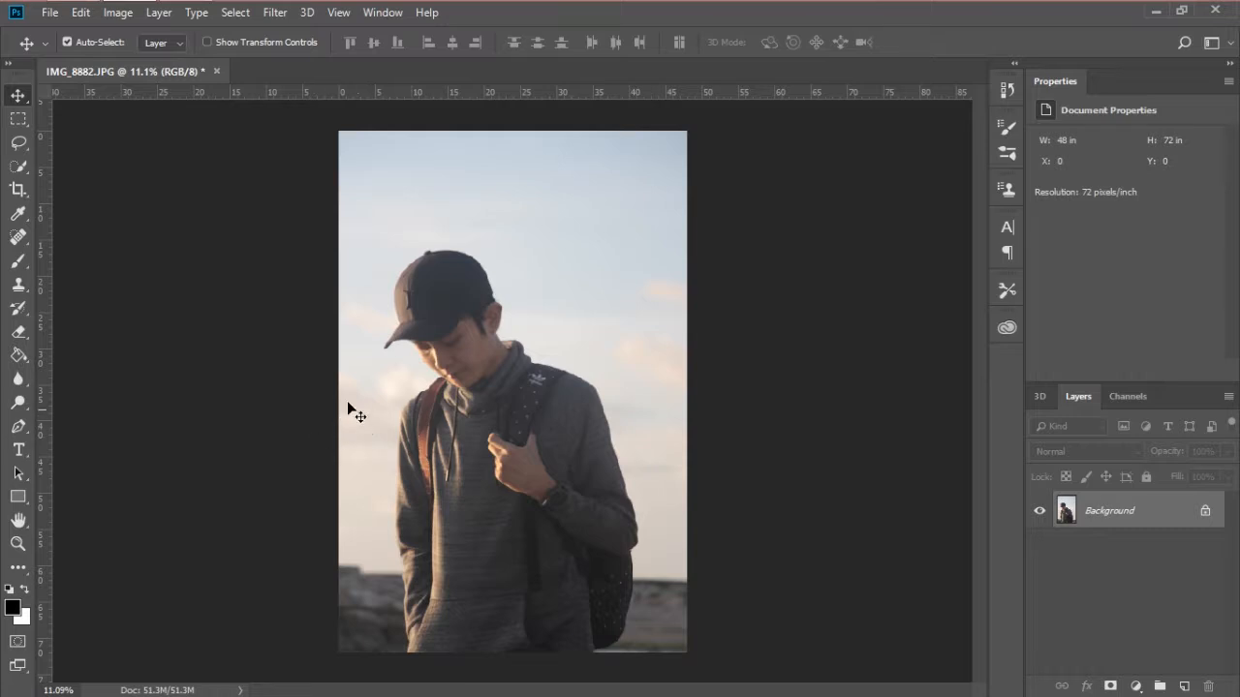
Darken the photo's edges using Lens Correction with a vignette amount of -100 and a midpoint of +21.
left_click(276, 13)
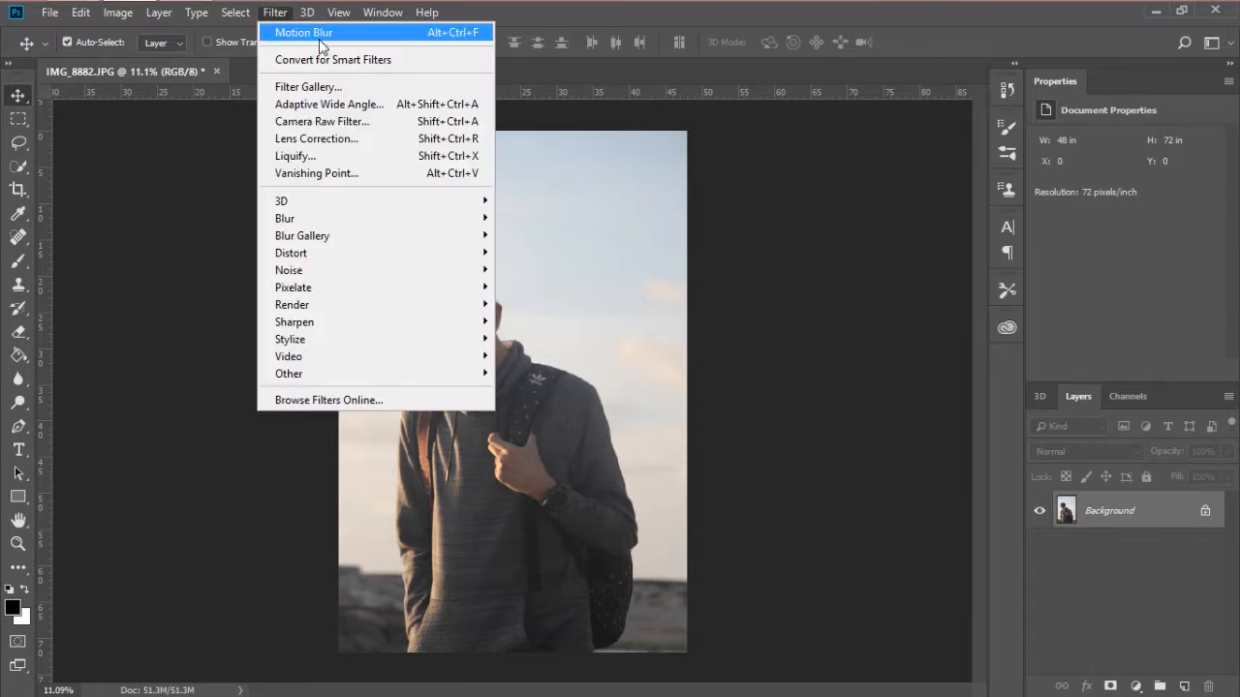
left_click(414, 141)
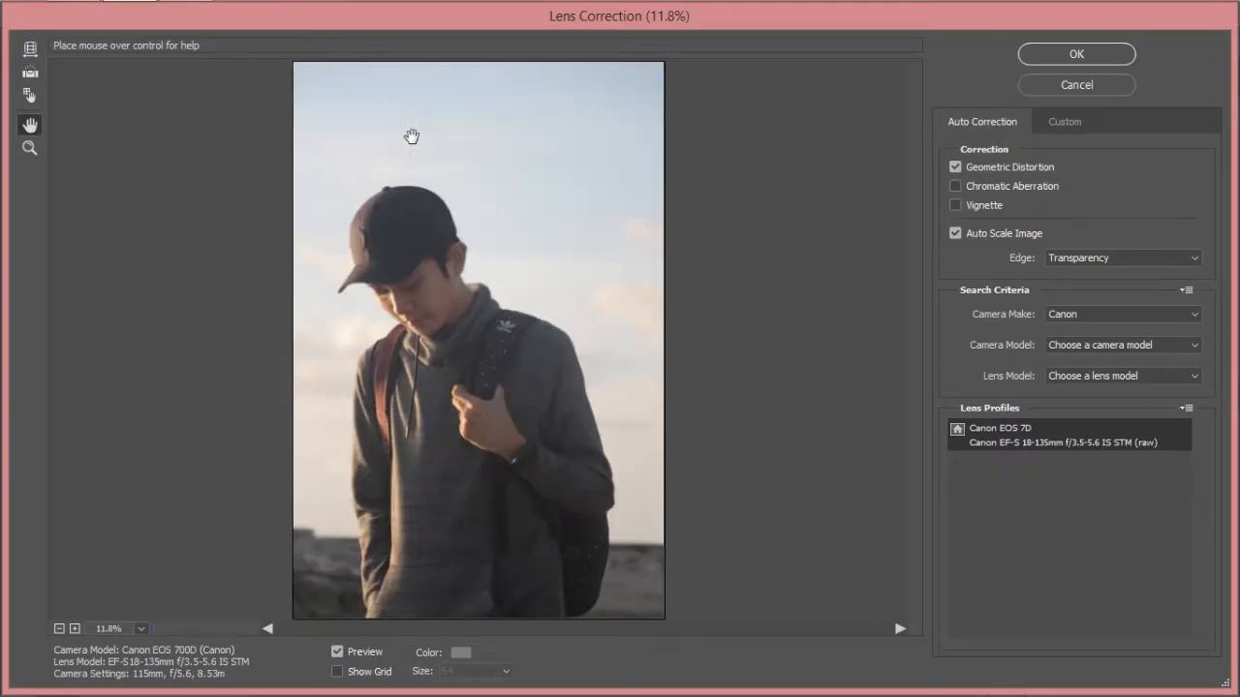
left_click(1065, 122)
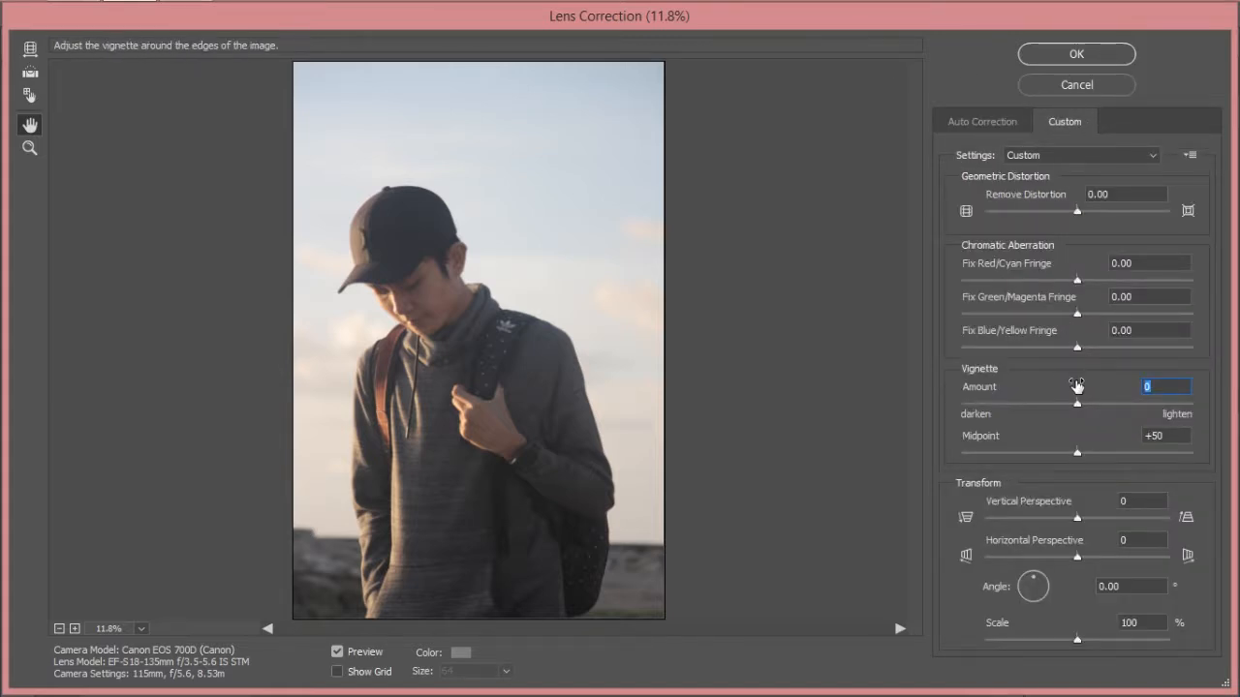
left_click_drag(1079, 403, 949, 407)
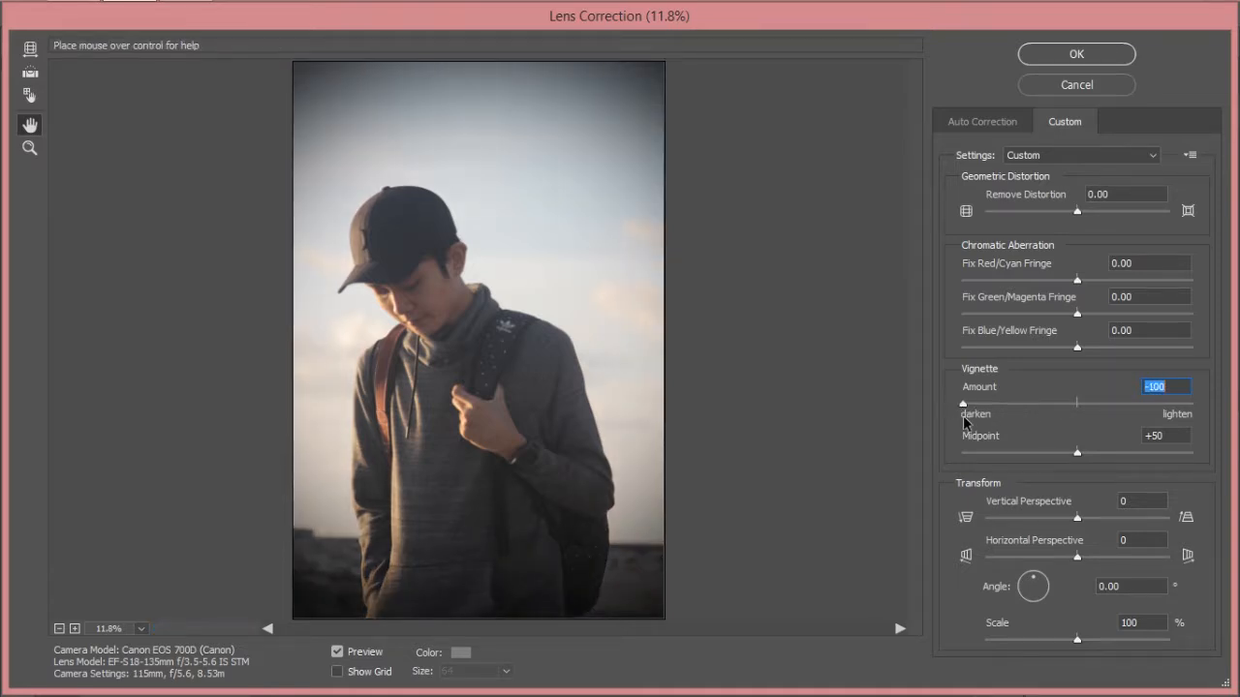
left_click_drag(1077, 452, 1012, 459)
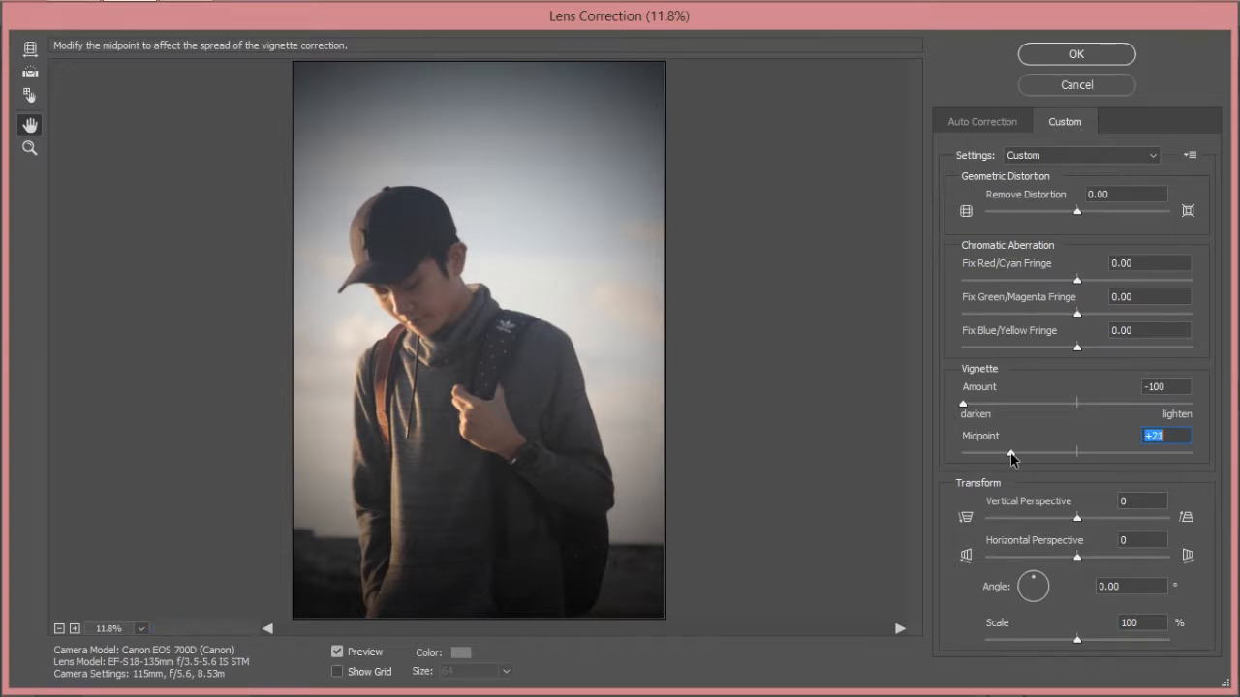
left_click(1074, 57)
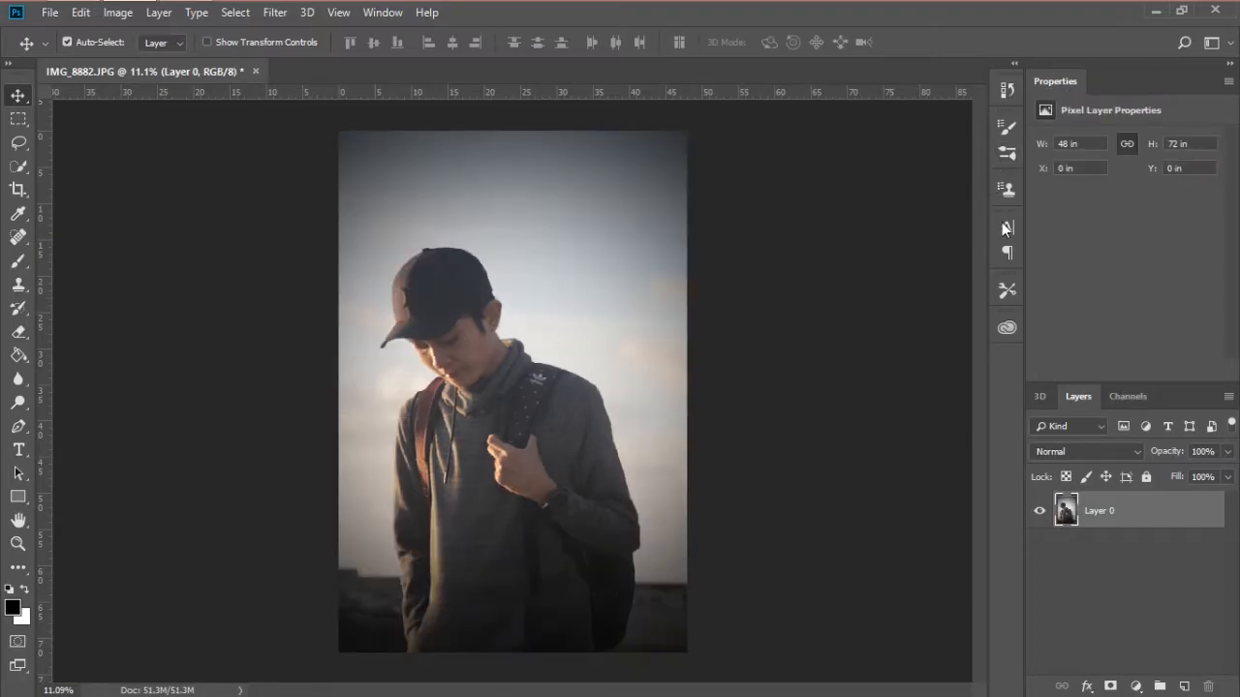
Add a Curves adjustment layer with the Cross Process (RGB) preset and reduce its opacity to 60%.
left_click(159, 13)
mouse_move(290, 254)
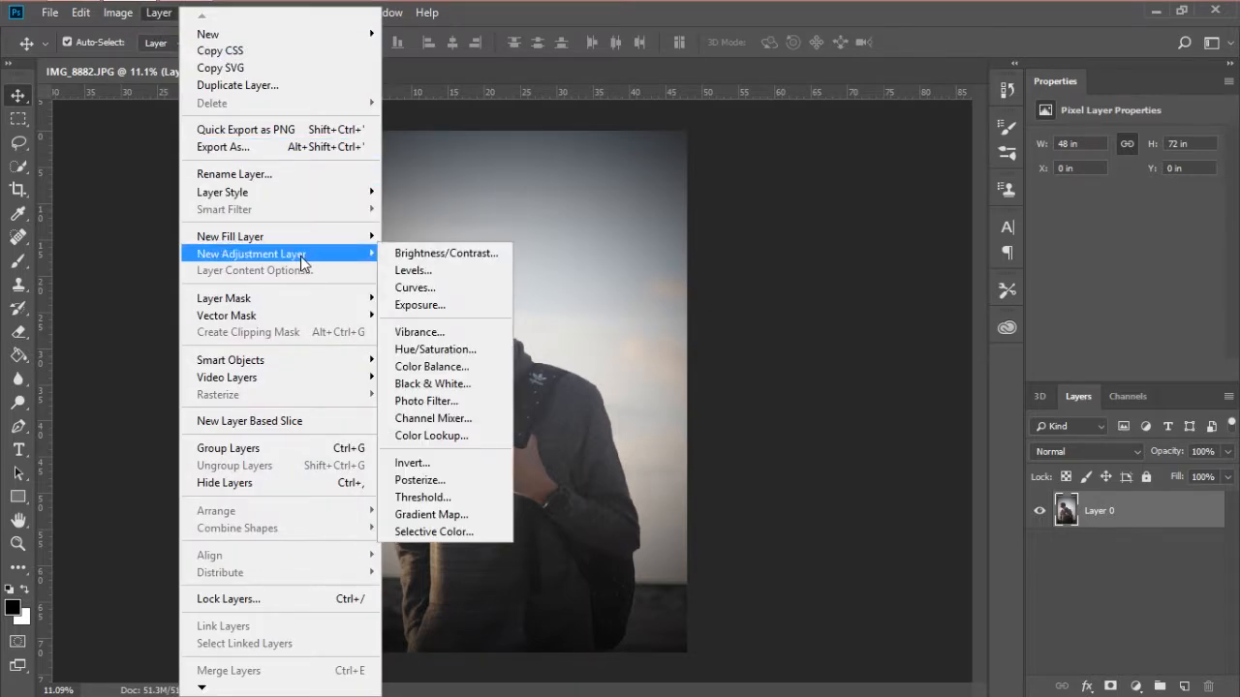
left_click(487, 289)
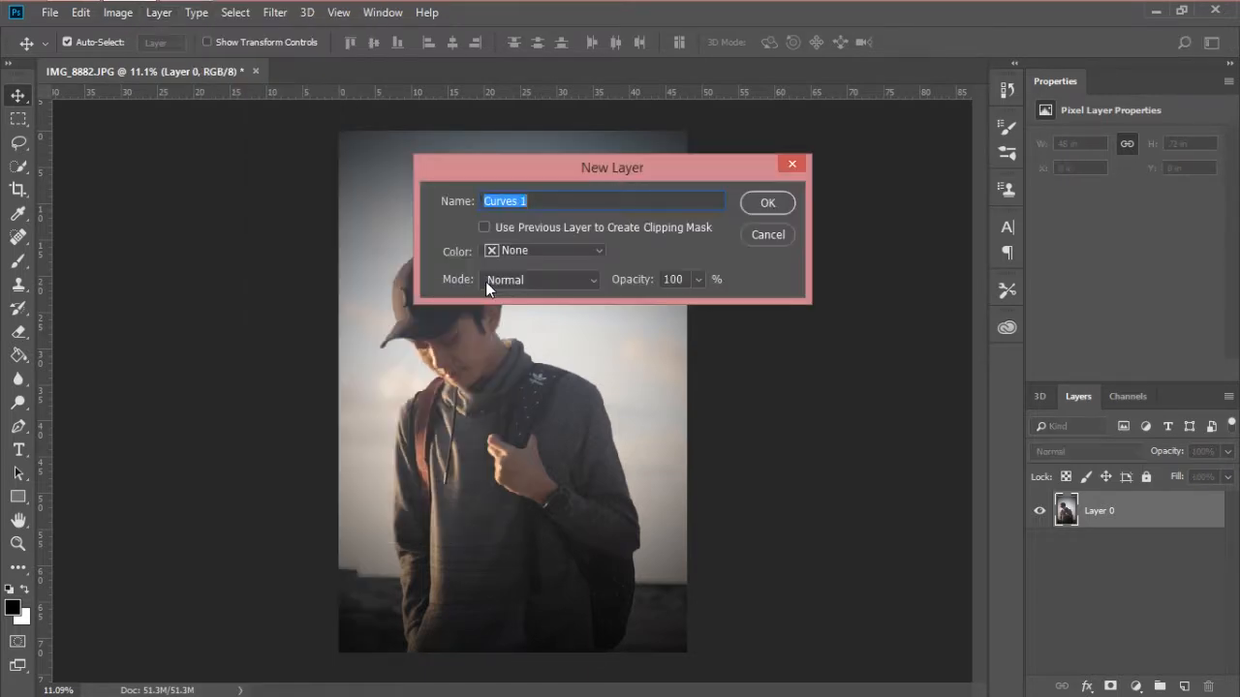
left_click(782, 204)
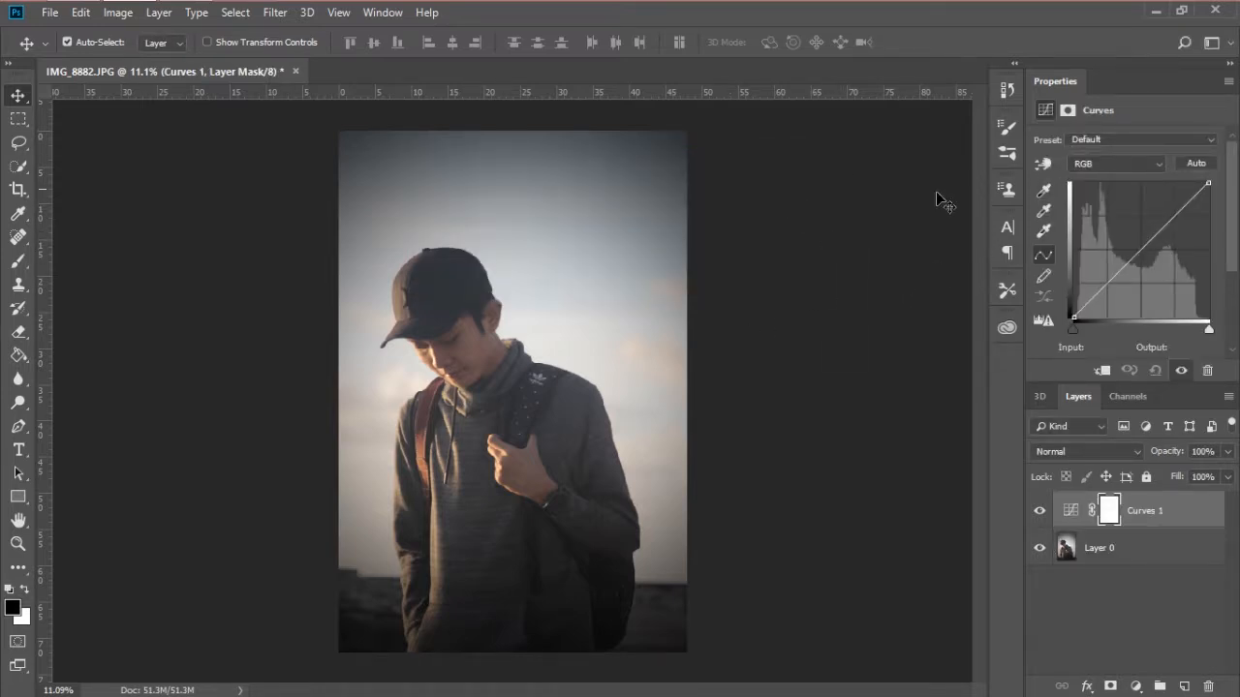
left_click(1153, 137)
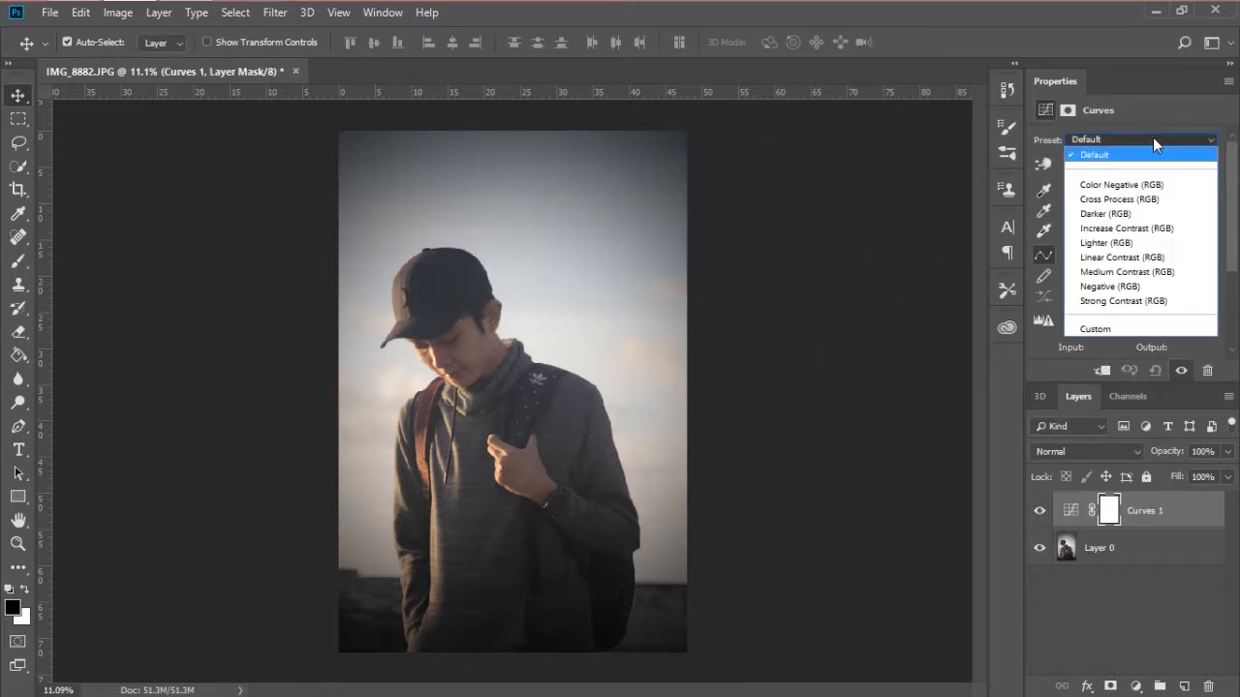
left_click(1144, 201)
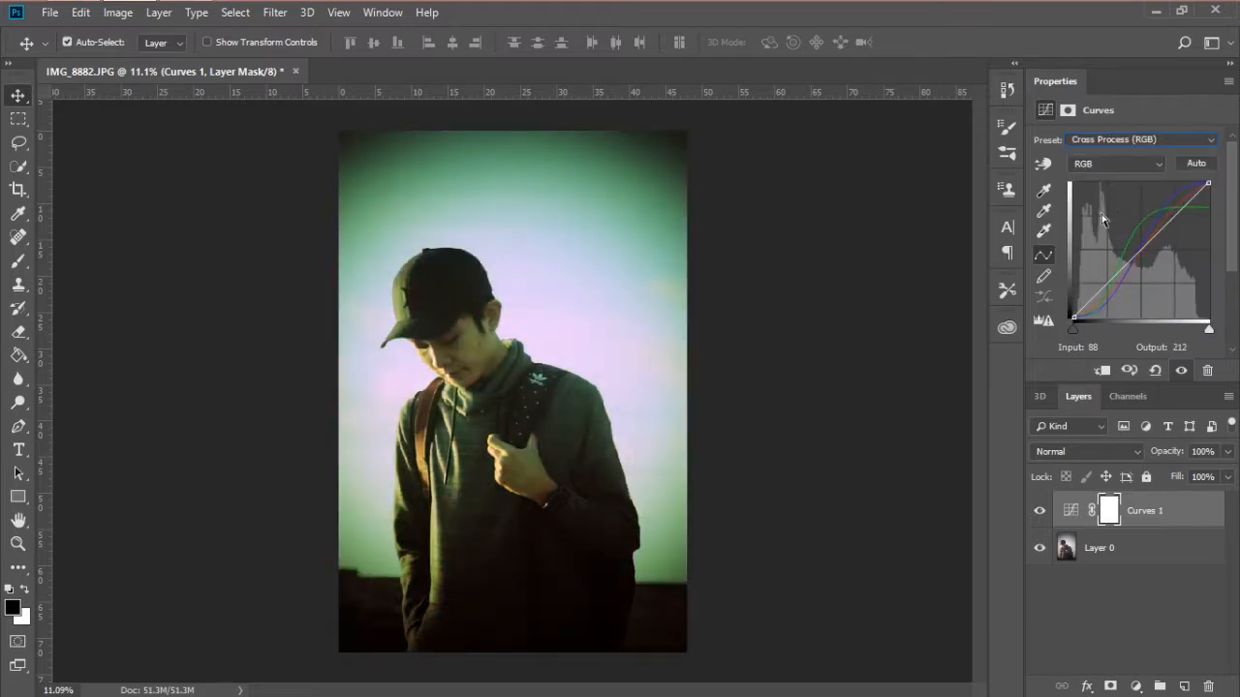
left_click(1228, 451)
left_click_drag(1226, 473, 1208, 474)
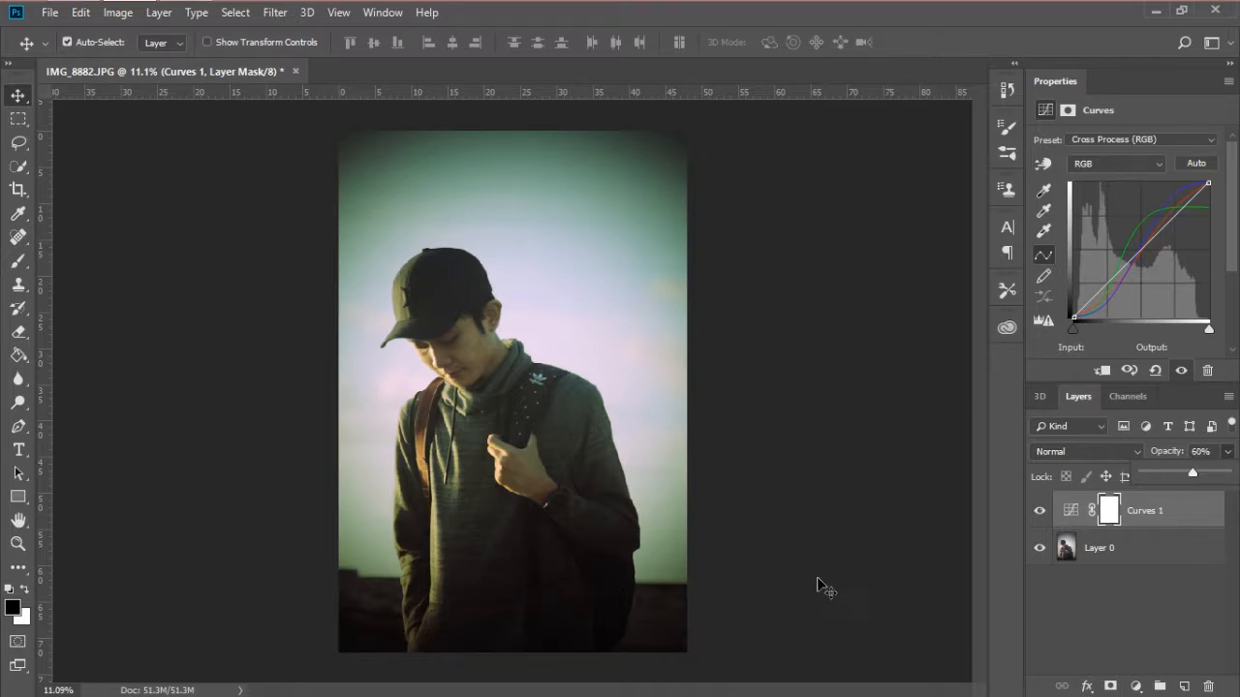
Add a Levels adjustment layer with the midtone input at 0.80 and the white input at 224.
left_click(157, 21)
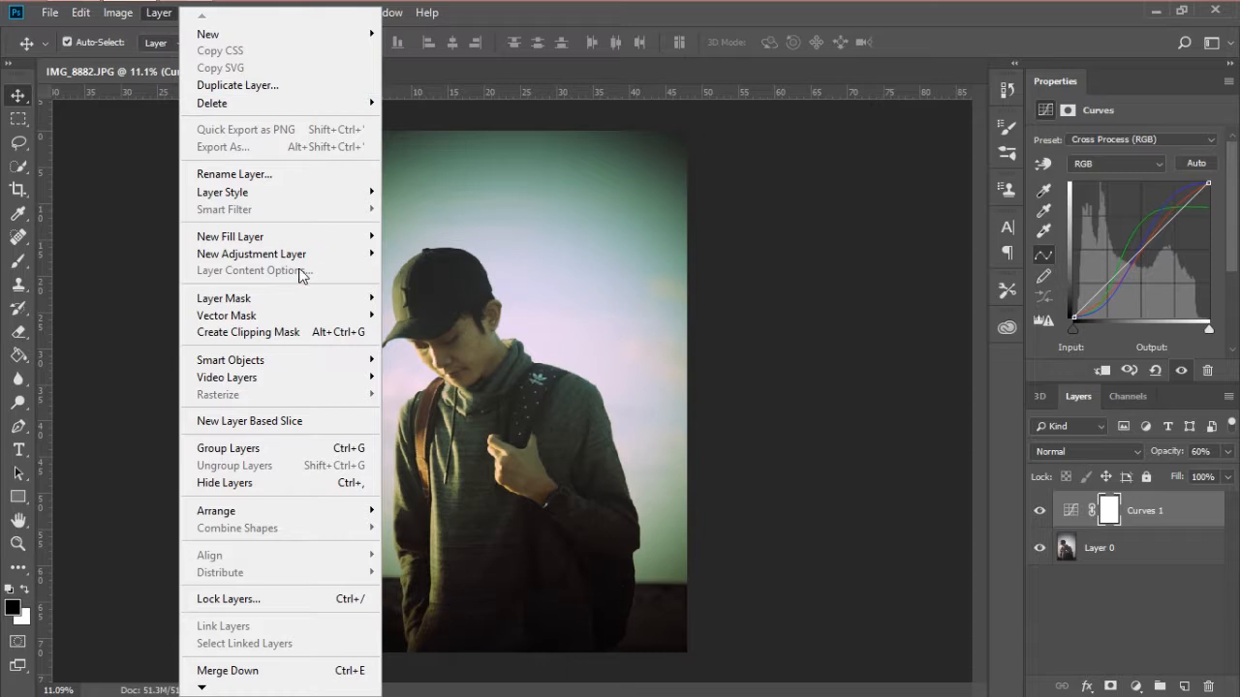
mouse_move(320, 256)
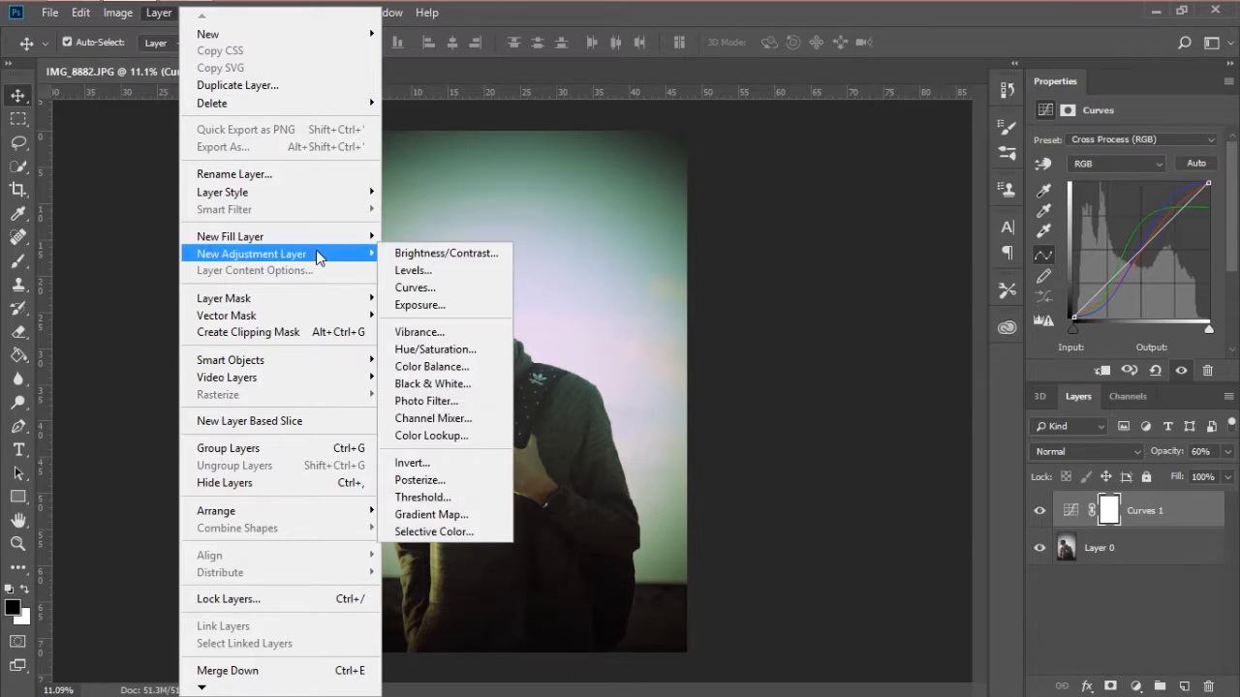
left_click(453, 270)
left_click(765, 211)
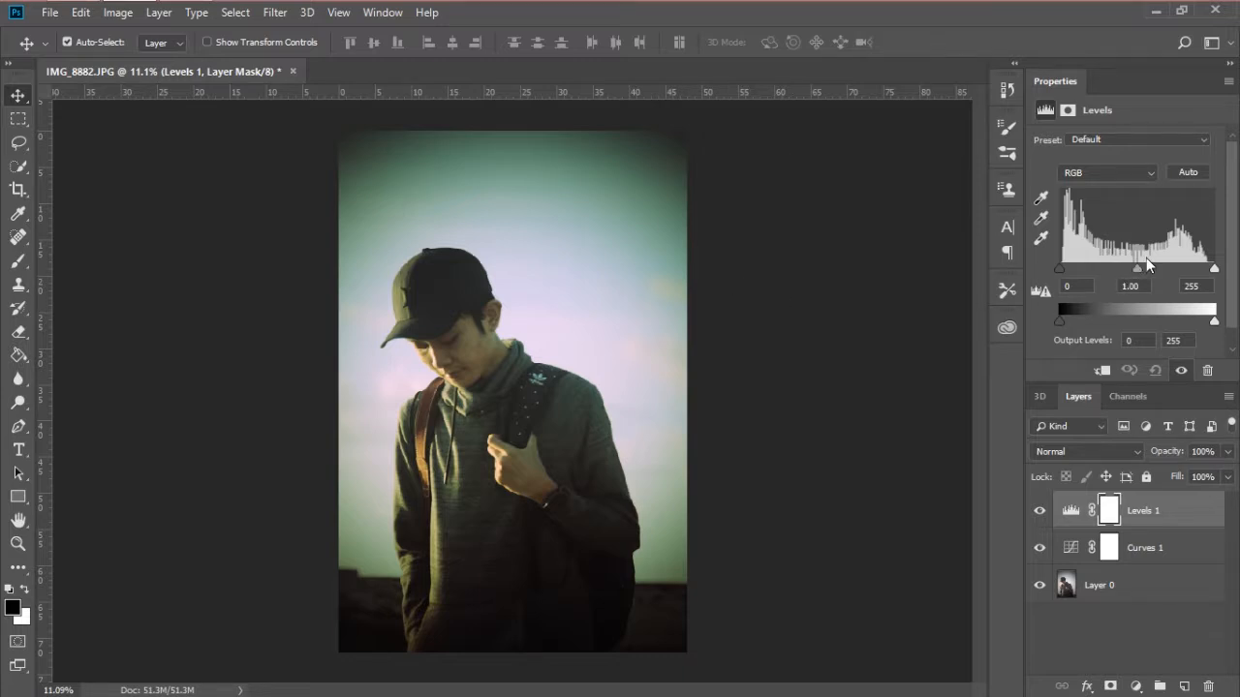
left_click_drag(1136, 274, 1140, 276)
left_click_drag(1217, 273, 1136, 267)
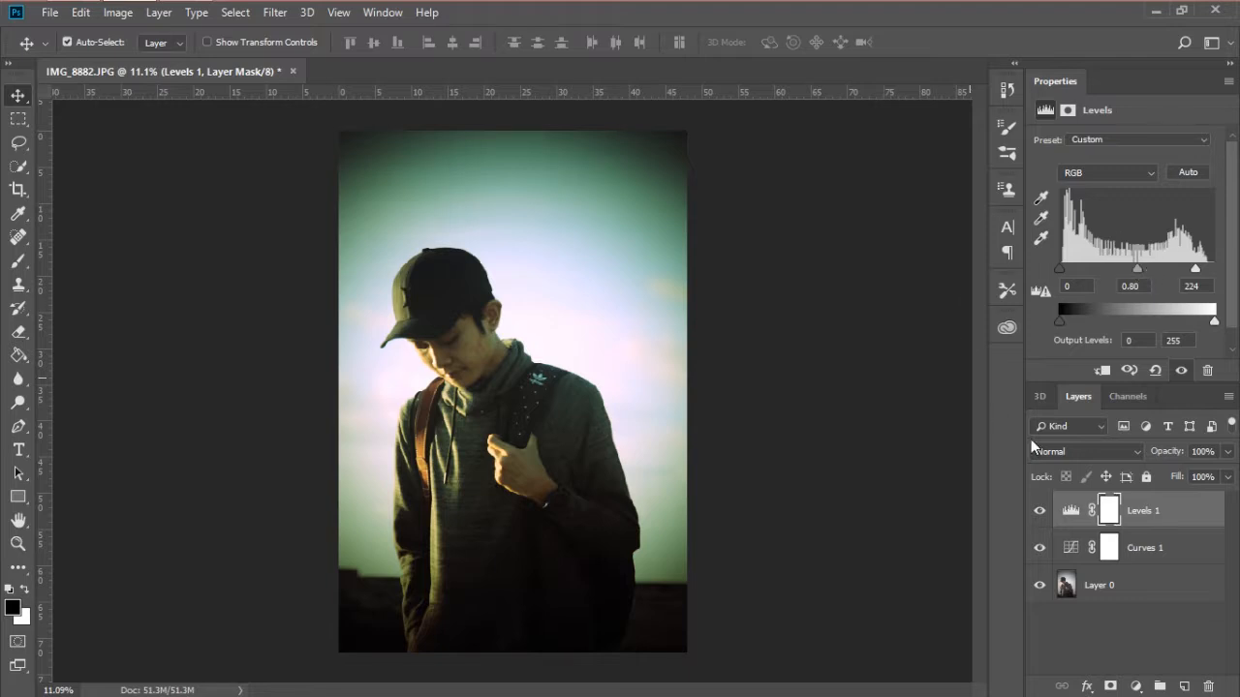
Duplicate Layer 0 and apply a Motion Blur to the copy with a 90° angle and 302-pixel distance.
left_click(1093, 595)
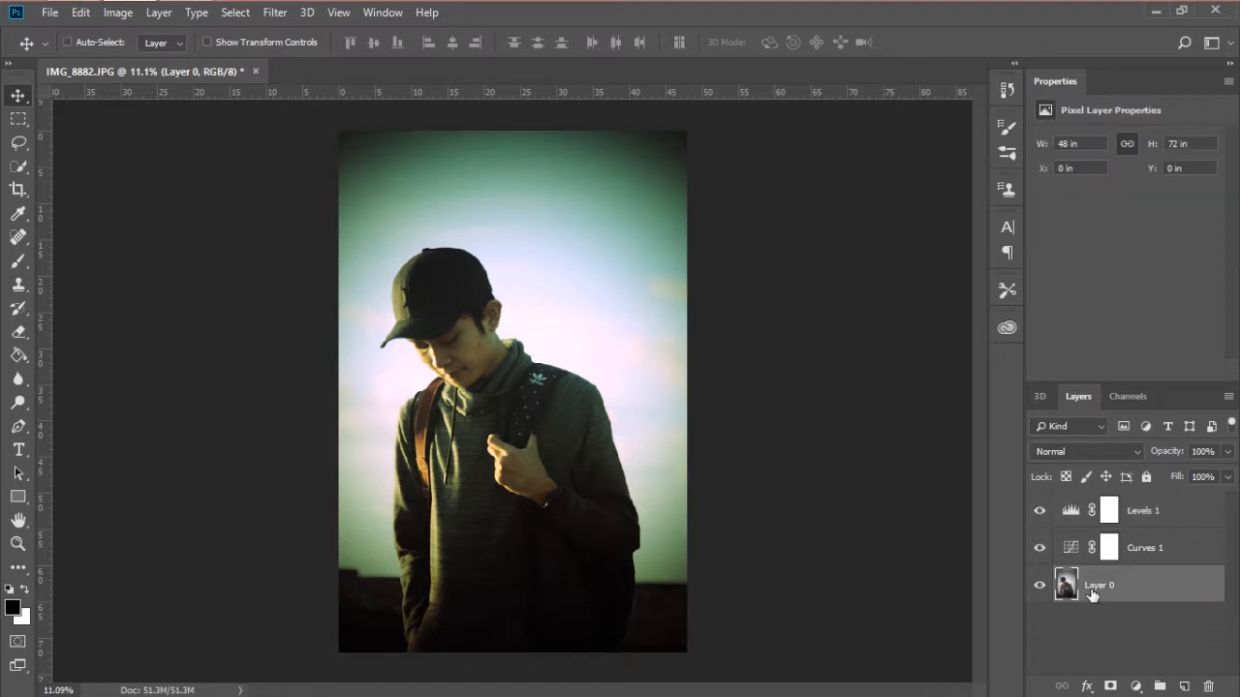
key("ctrl+j")
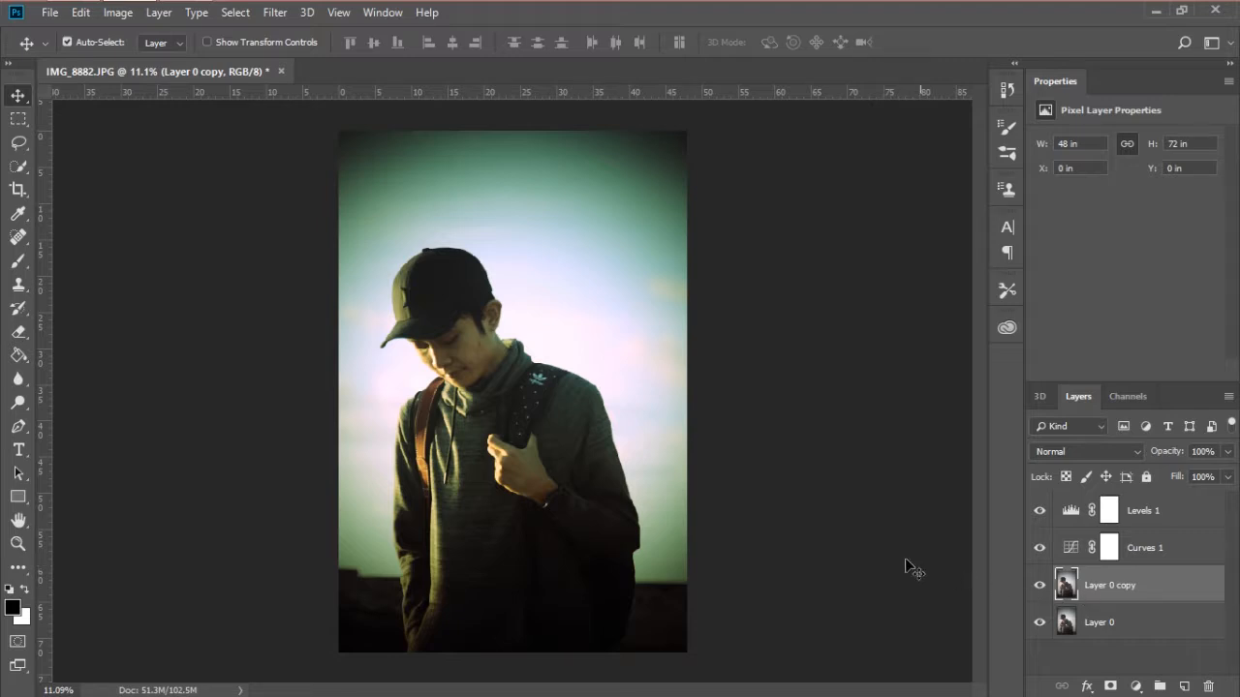
left_click(278, 14)
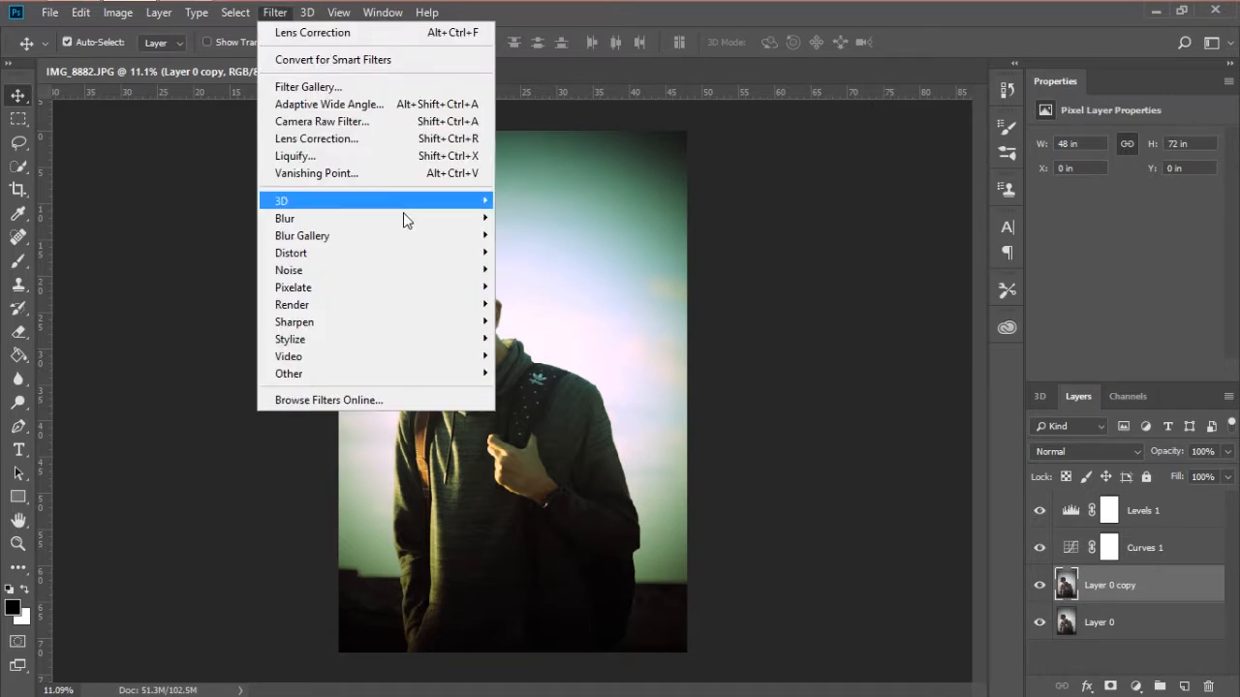
mouse_move(440, 225)
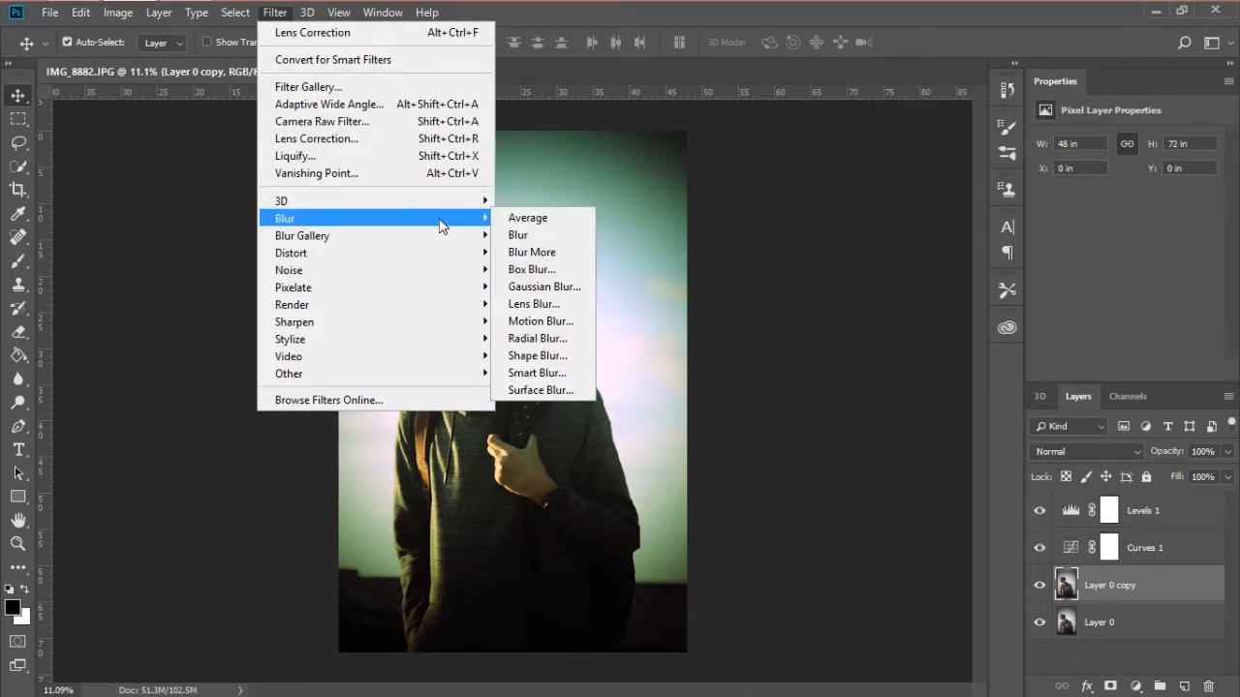
left_click(528, 321)
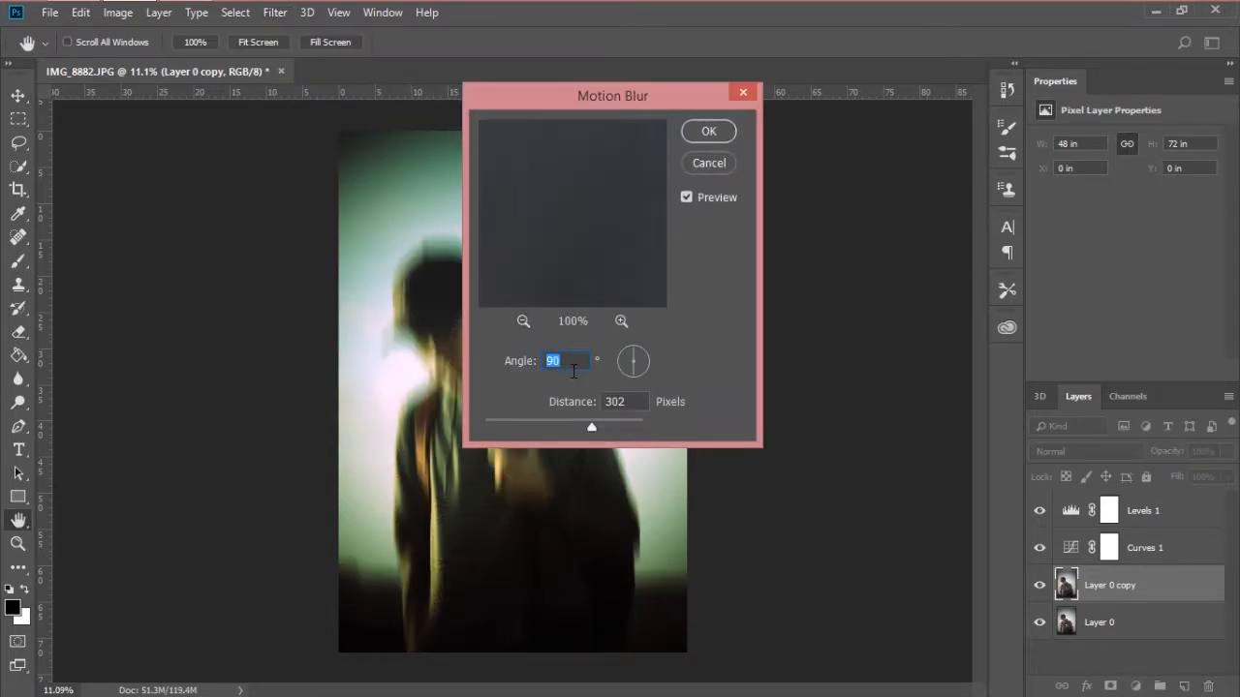
left_click_drag(560, 362, 534, 370)
left_click(706, 133)
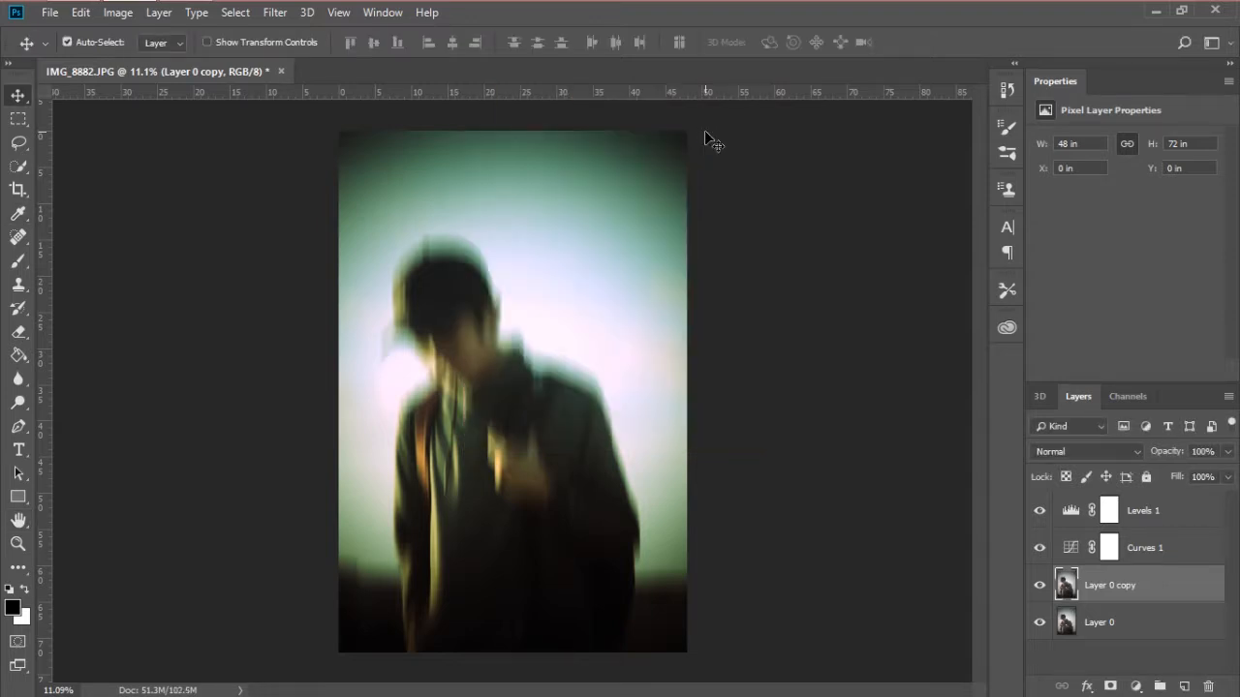
Set the blurred copy's blend mode to Screen and paint over the subject and sky with a large soft black brush.
left_click(1070, 449)
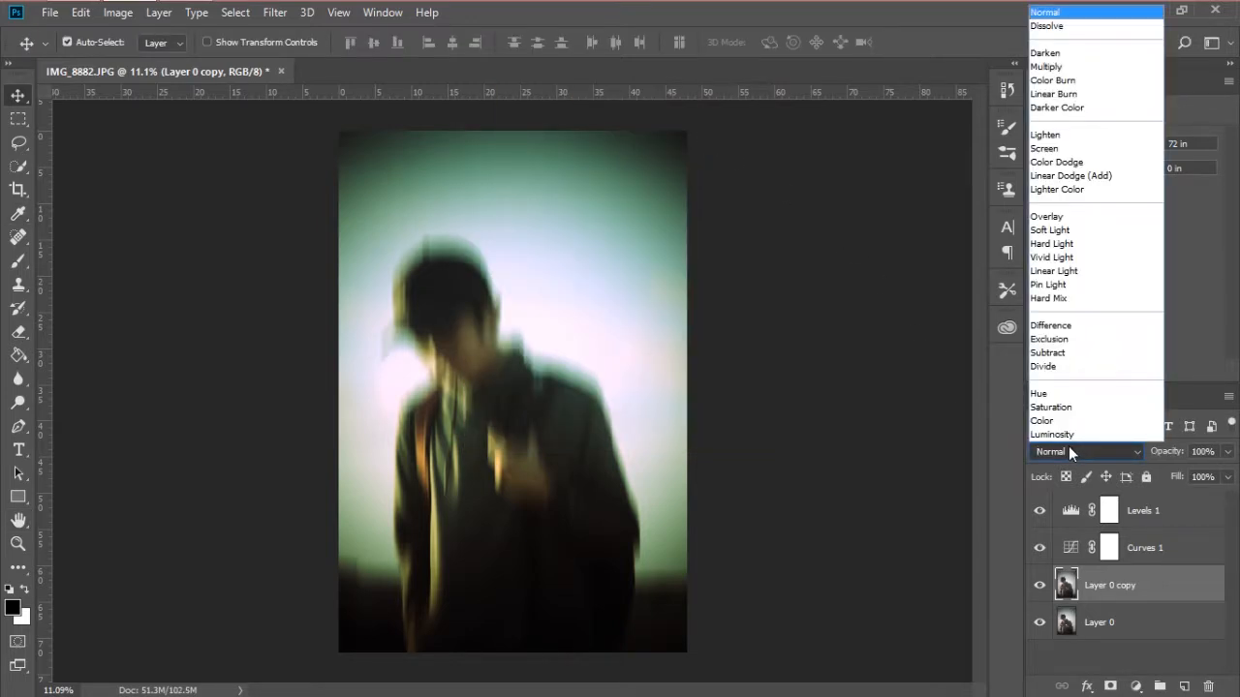
left_click(1075, 151)
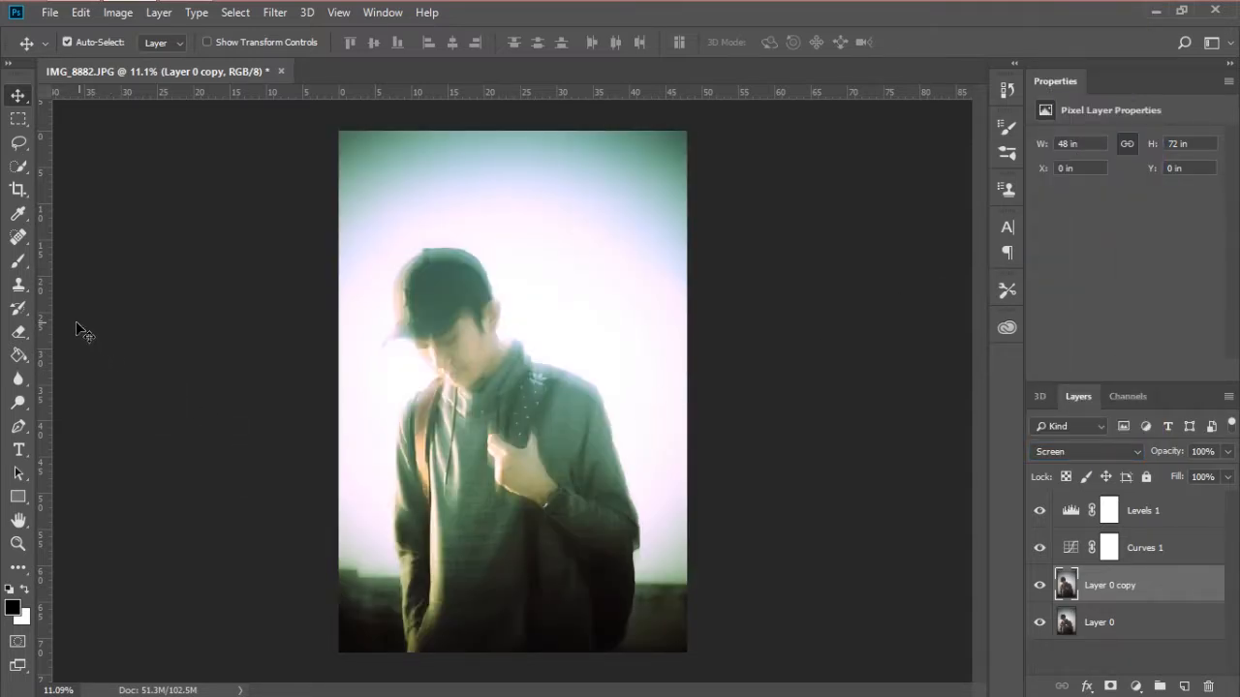
left_click(24, 261)
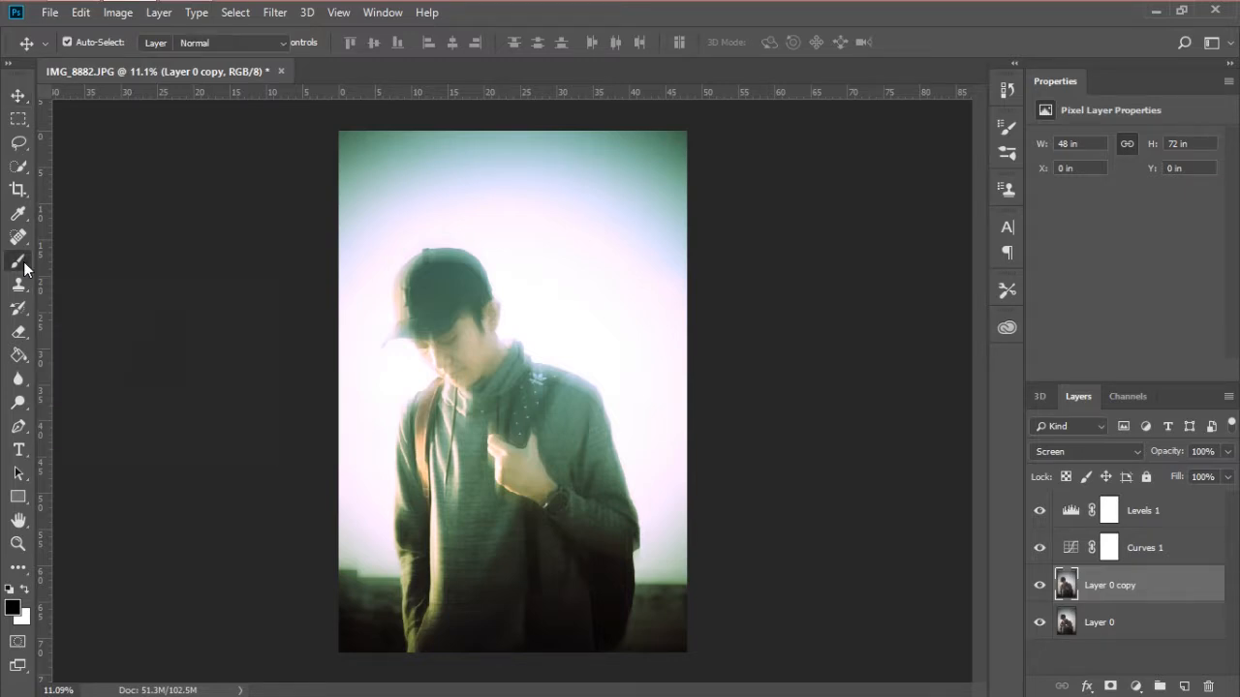
left_click(12, 607)
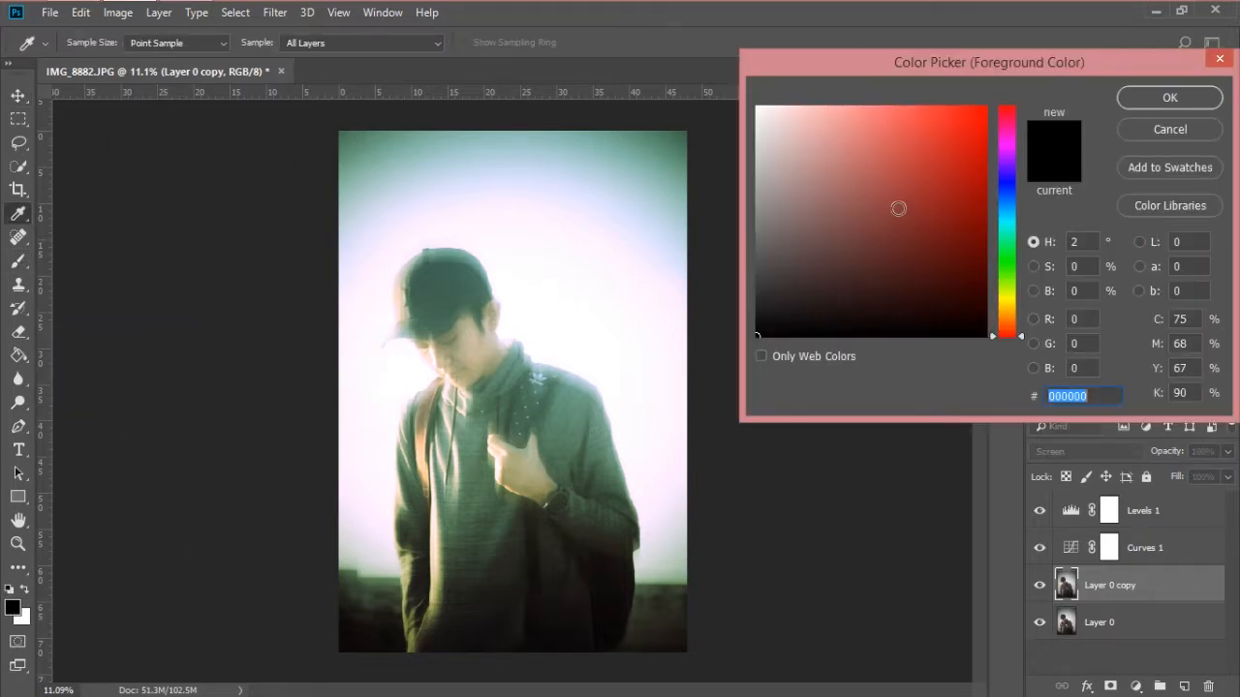
left_click(1170, 93)
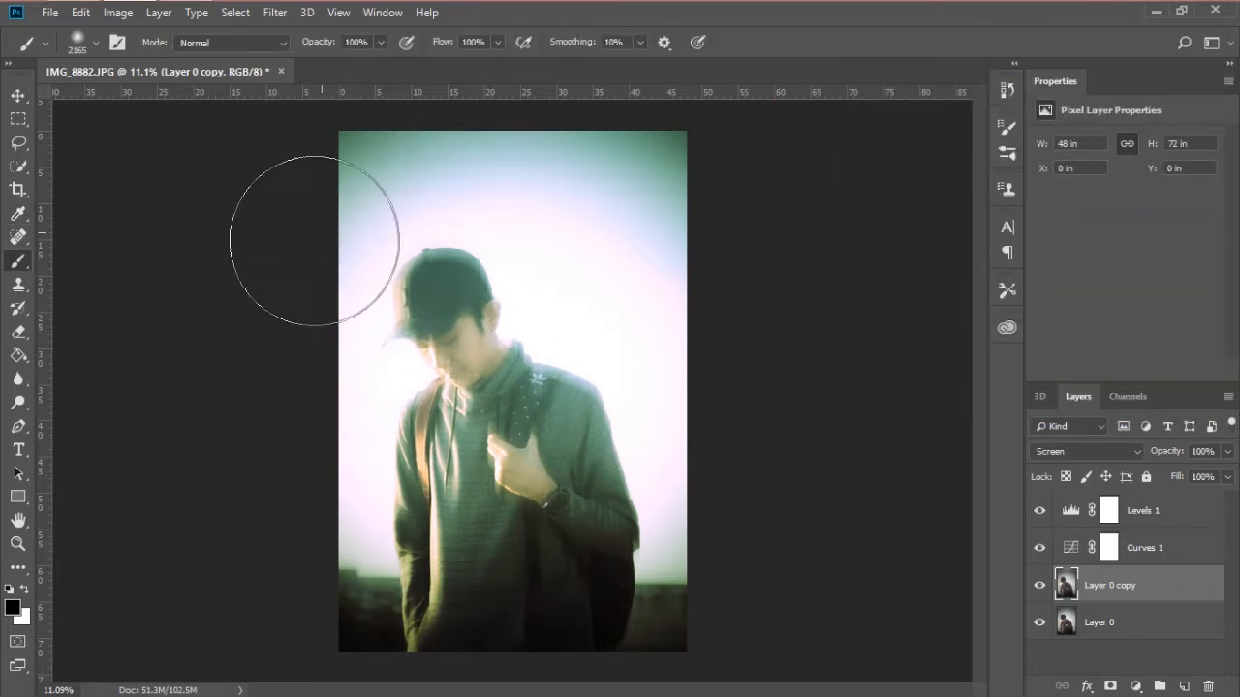
mouse_move(303, 345)
left_mouse_down()
mouse_move(297, 427)
mouse_move(393, 356)
mouse_move(334, 520)
mouse_move(336, 582)
mouse_move(368, 613)
mouse_move(526, 512)
left_mouse_up()
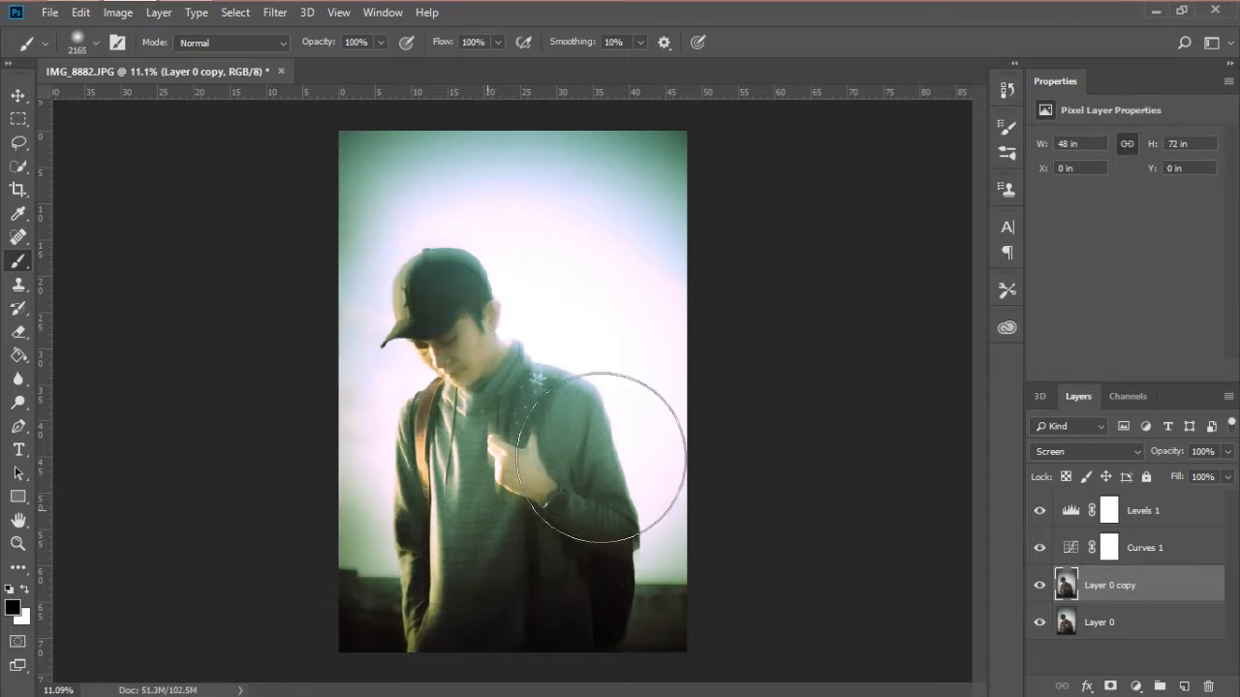
mouse_move(650, 409)
left_mouse_down()
mouse_move(659, 325)
mouse_move(634, 276)
mouse_move(618, 271)
mouse_move(628, 243)
left_mouse_up()
mouse_move(441, 287)
left_mouse_down()
mouse_move(462, 317)
mouse_move(581, 348)
mouse_move(555, 350)
mouse_move(538, 227)
mouse_move(525, 188)
mouse_move(493, 162)
mouse_move(409, 188)
mouse_move(502, 167)
mouse_move(557, 220)
mouse_move(627, 203)
mouse_move(450, 155)
mouse_move(650, 248)
mouse_move(658, 320)
left_mouse_up()
mouse_move(349, 305)
left_mouse_down()
mouse_move(365, 346)
mouse_move(575, 368)
mouse_move(587, 319)
mouse_move(589, 412)
left_mouse_up()
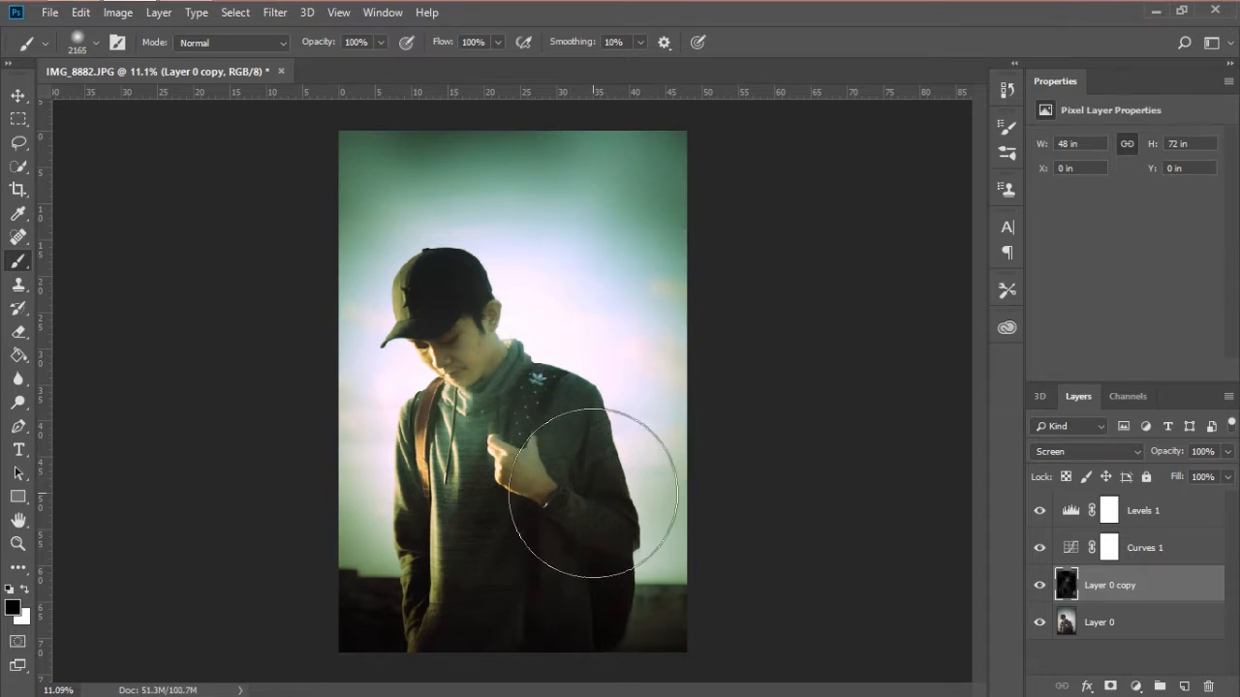
left_click_drag(583, 489, 476, 418)
Set the brush hardness to 0% and paint more black over the upper sky and around the subject on the blurred copy.
right_click(537, 401)
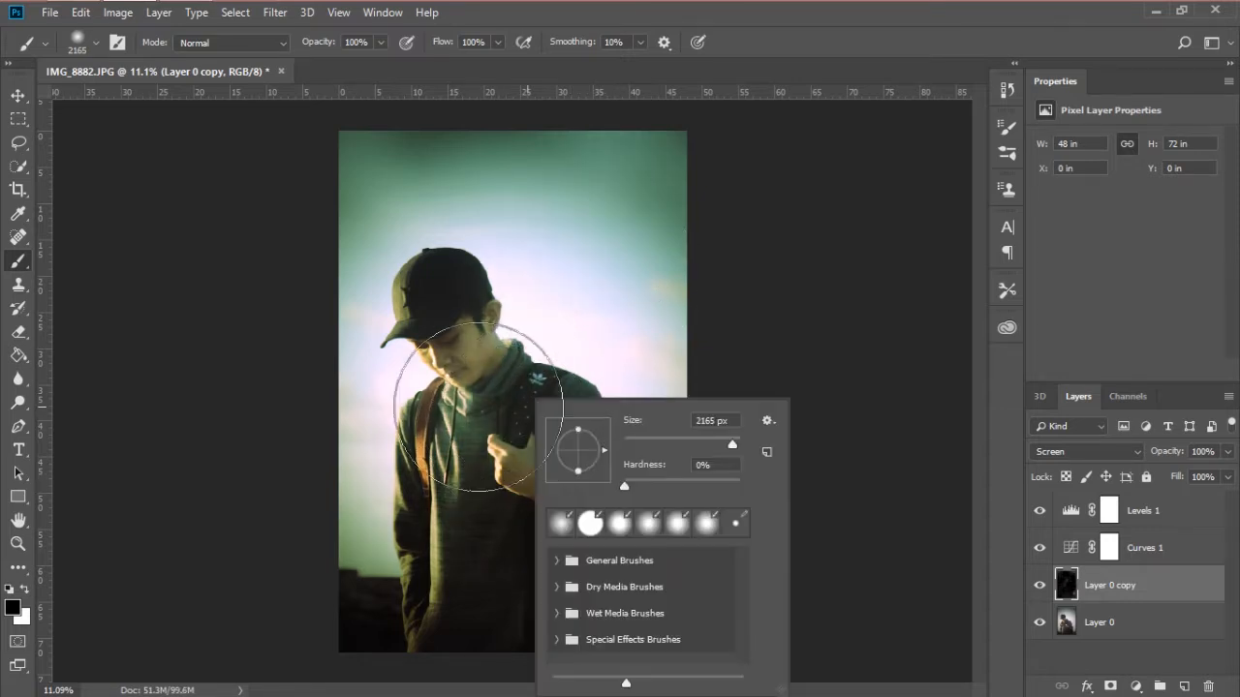
left_click_drag(639, 483, 622, 485)
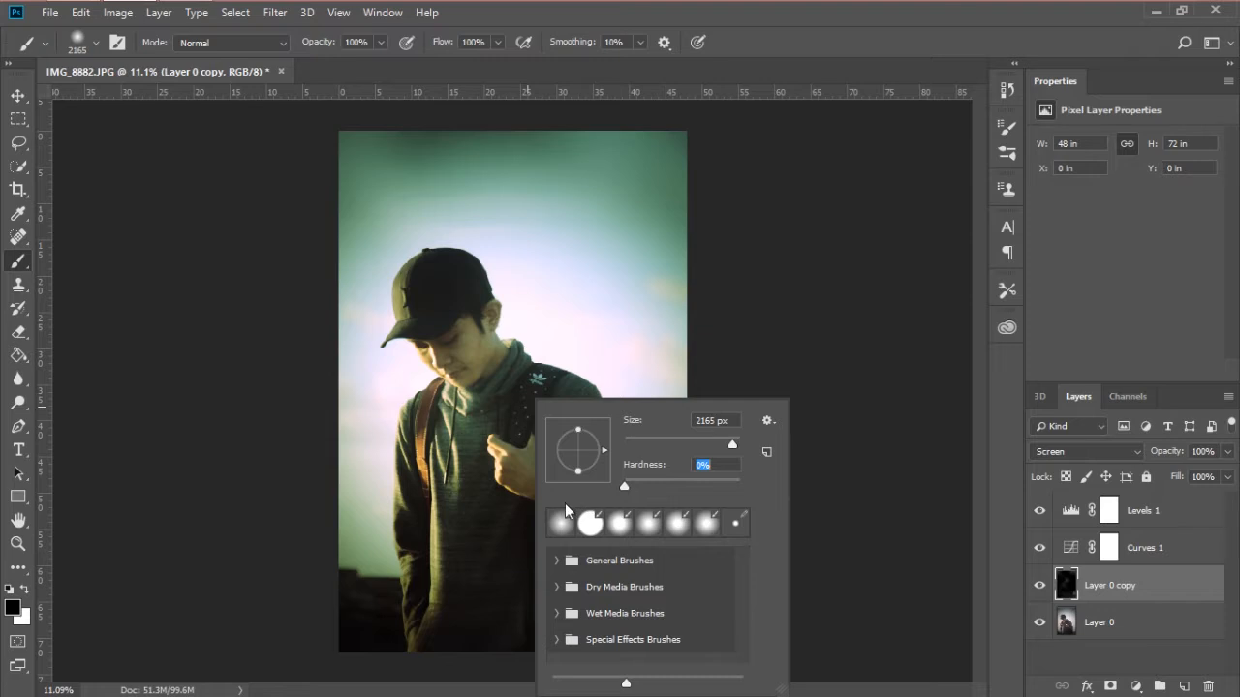
left_click(624, 312)
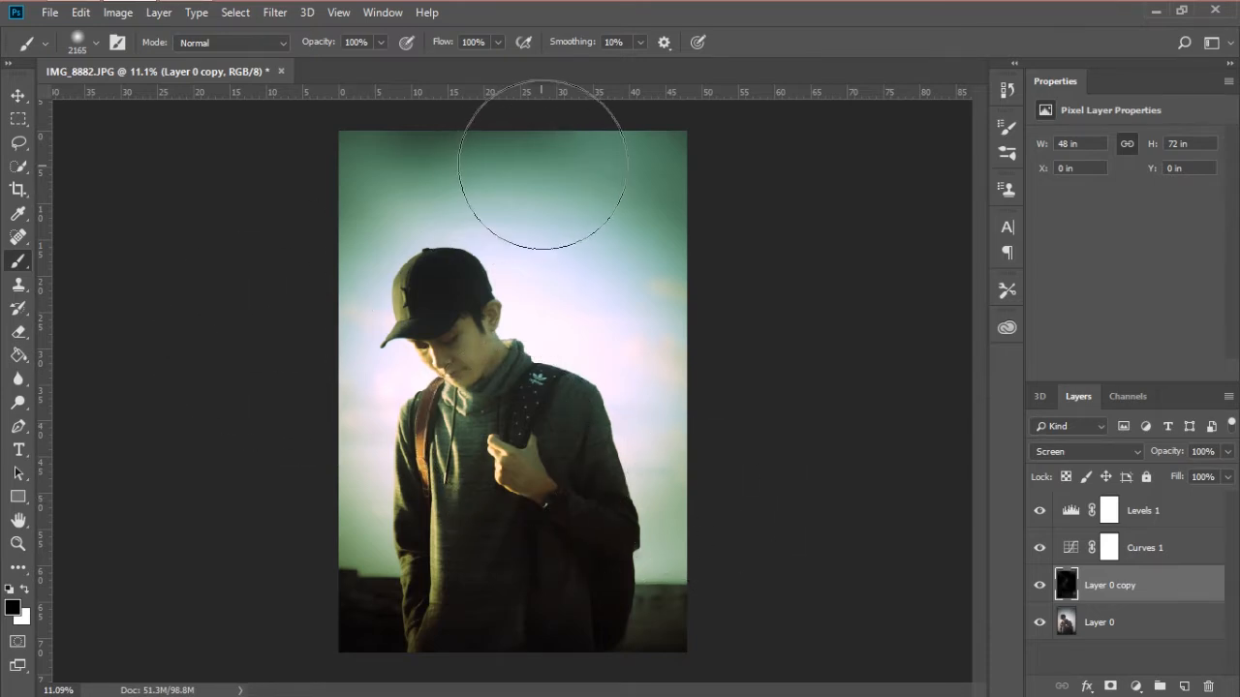
mouse_move(528, 169)
left_mouse_down()
mouse_move(590, 155)
mouse_move(422, 155)
mouse_move(346, 190)
mouse_move(572, 146)
left_mouse_up()
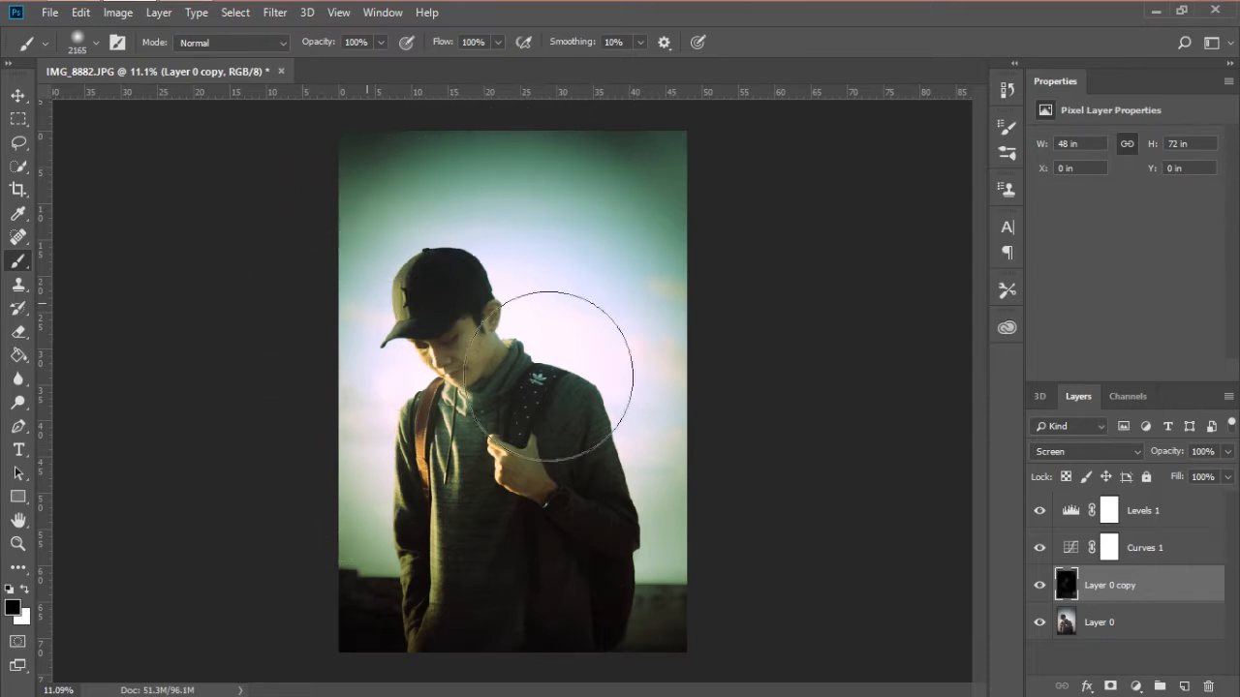
mouse_move(686, 419)
left_mouse_down()
mouse_move(582, 330)
mouse_move(534, 261)
left_mouse_up()
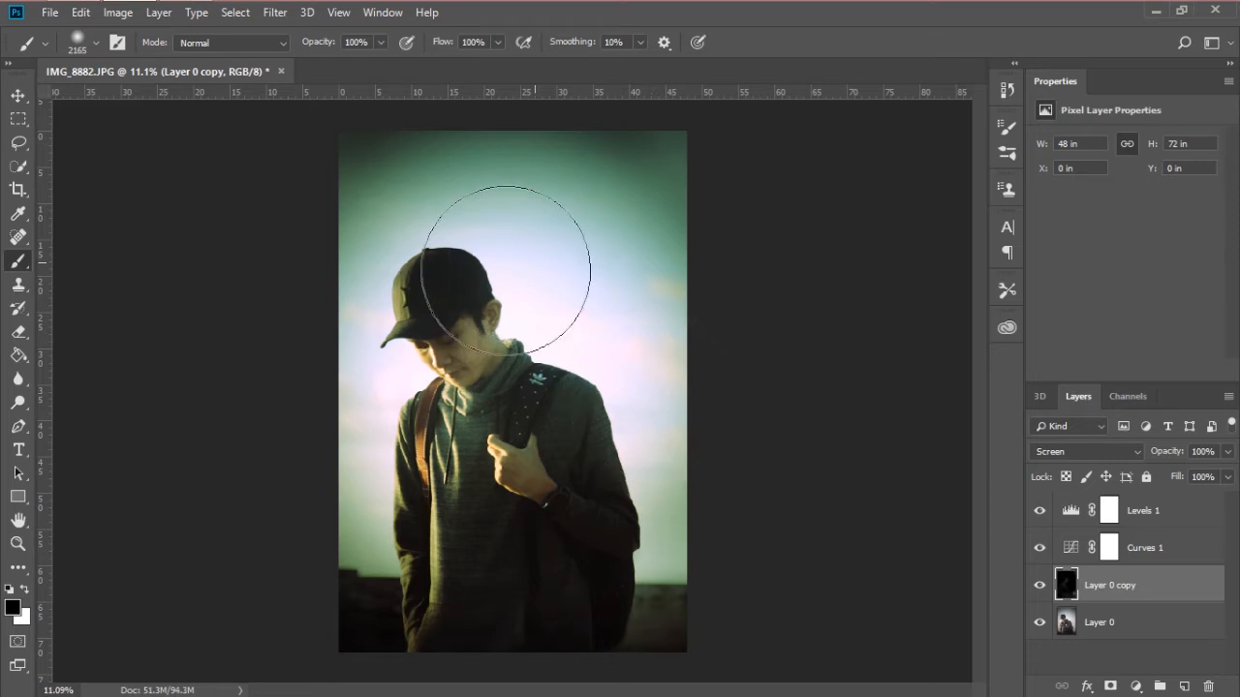